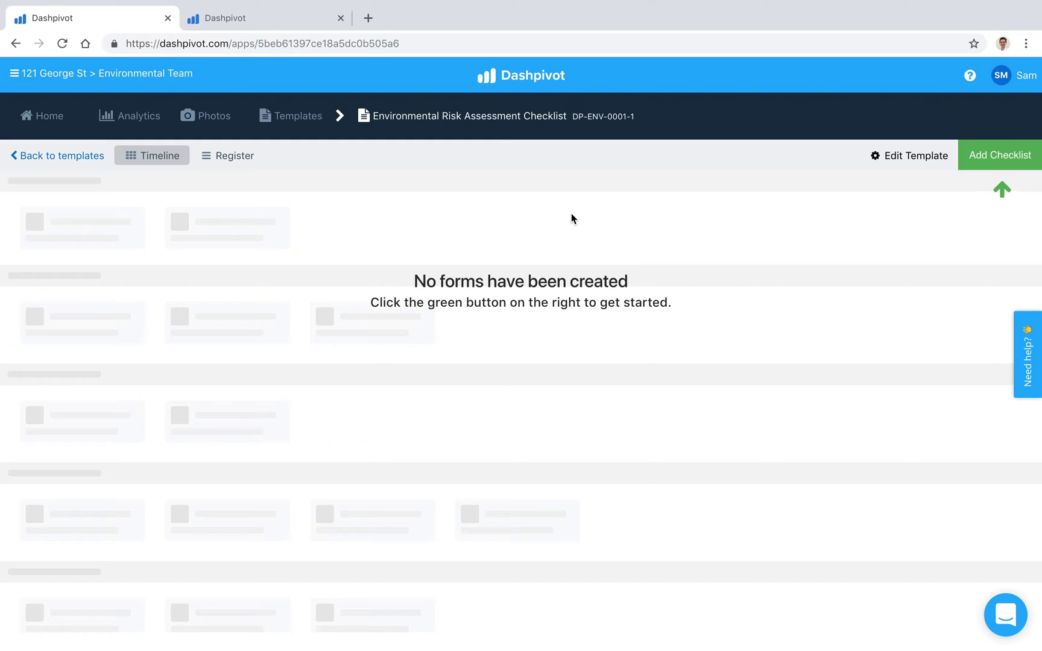
Start a new checklist with location Area 2 and Sunny weather
left_click(986, 155)
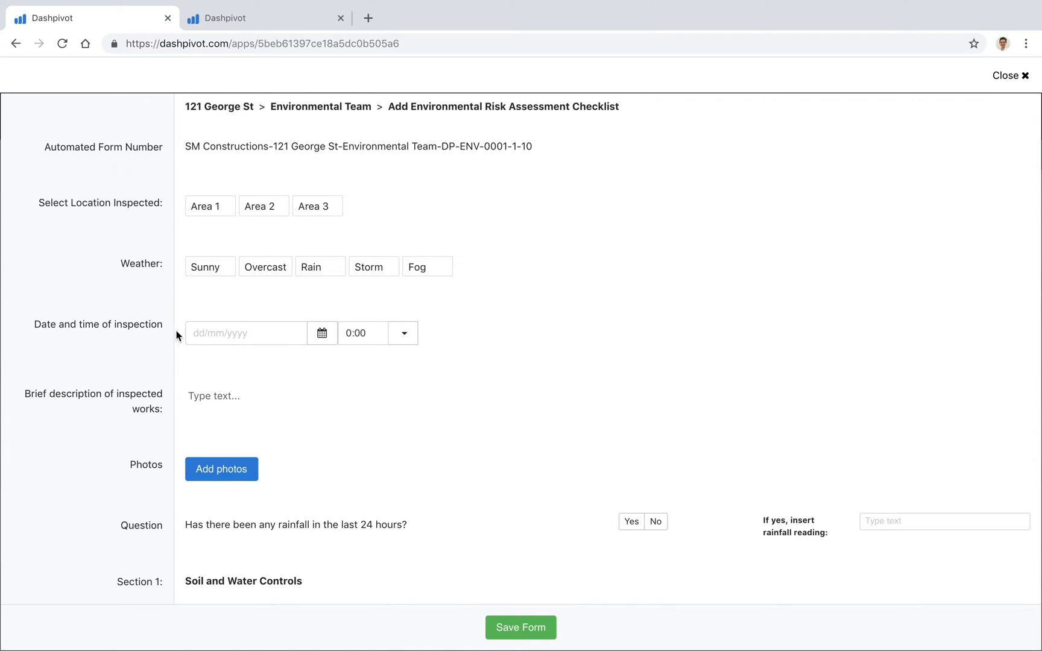
left_click(257, 216)
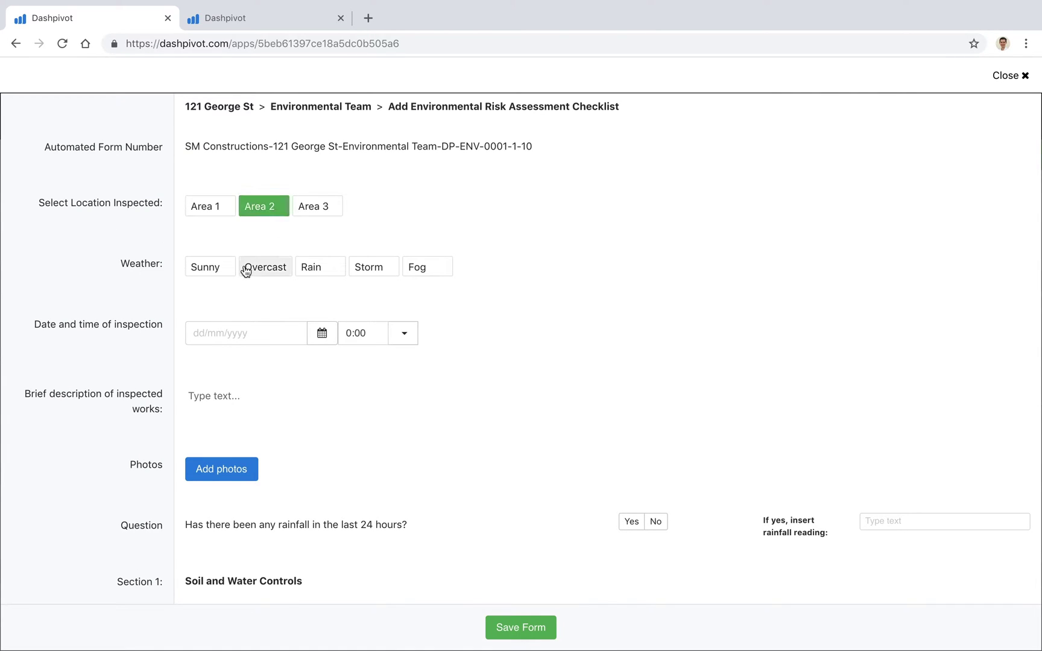
left_click(210, 269)
Set the inspection date to 14/11/2018 and the time to 9:00
left_click(323, 336)
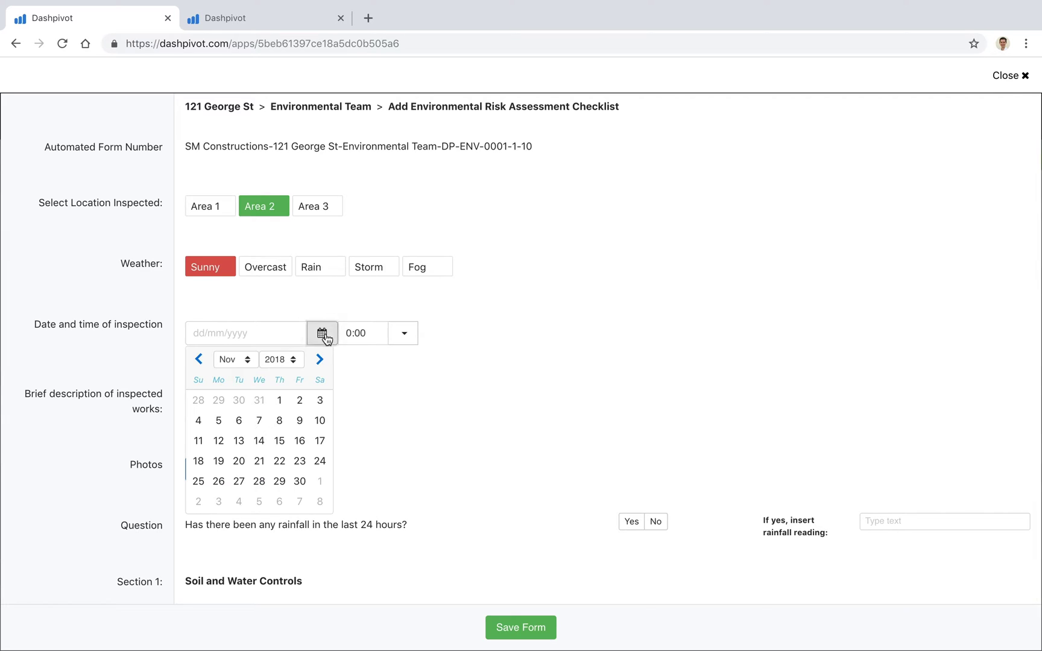
left_click(279, 441)
left_click(403, 333)
scroll(370, 478, "down", 5)
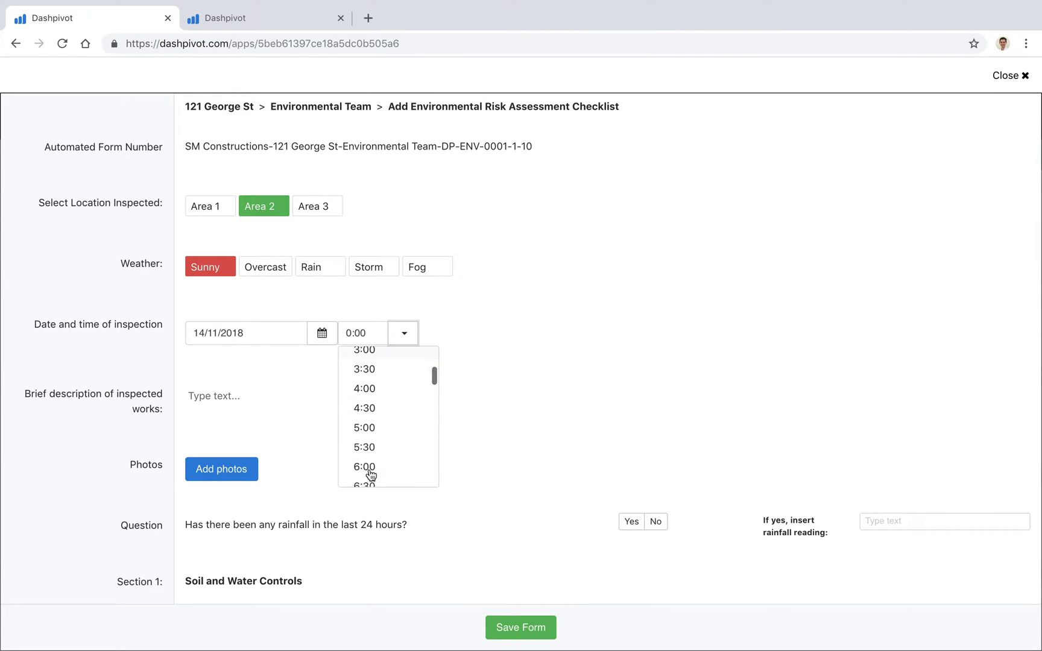
left_click(378, 448)
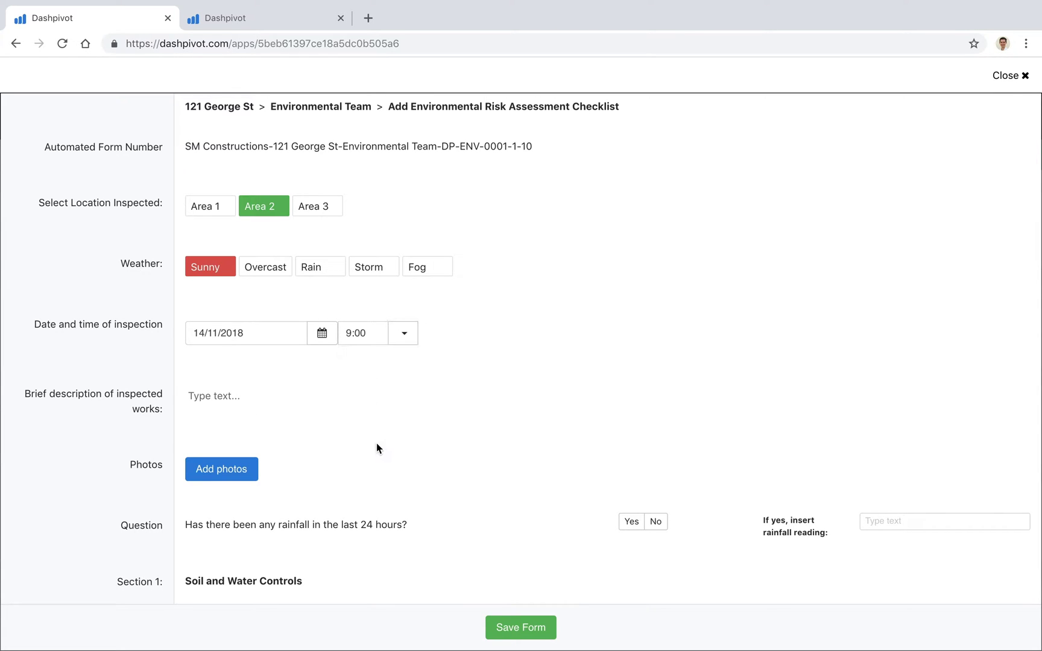
scroll(163, 365, "down", 2)
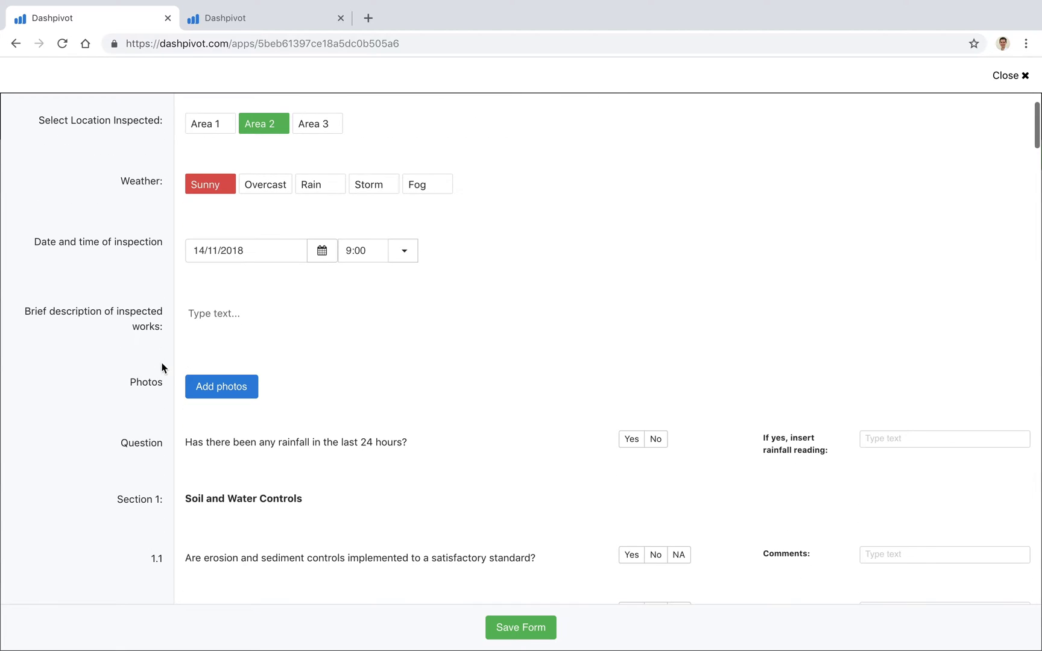
Enter 'Clearing' as the inspected works description
left_click(214, 319)
type("Clea")
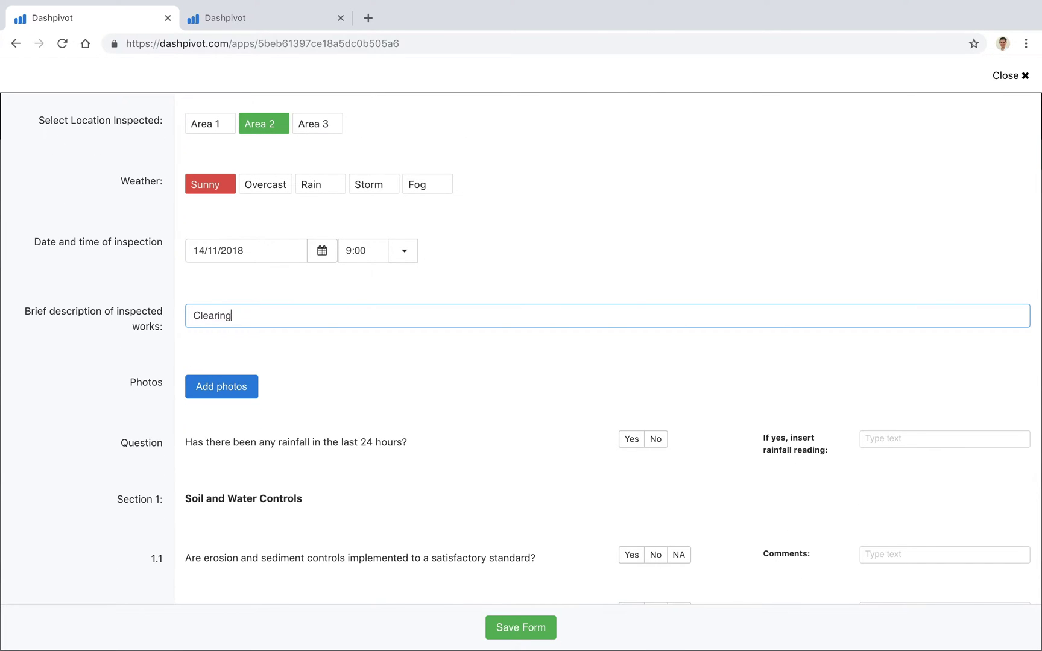
type("ring")
left_click(110, 348)
scroll(137, 385, "down", 1)
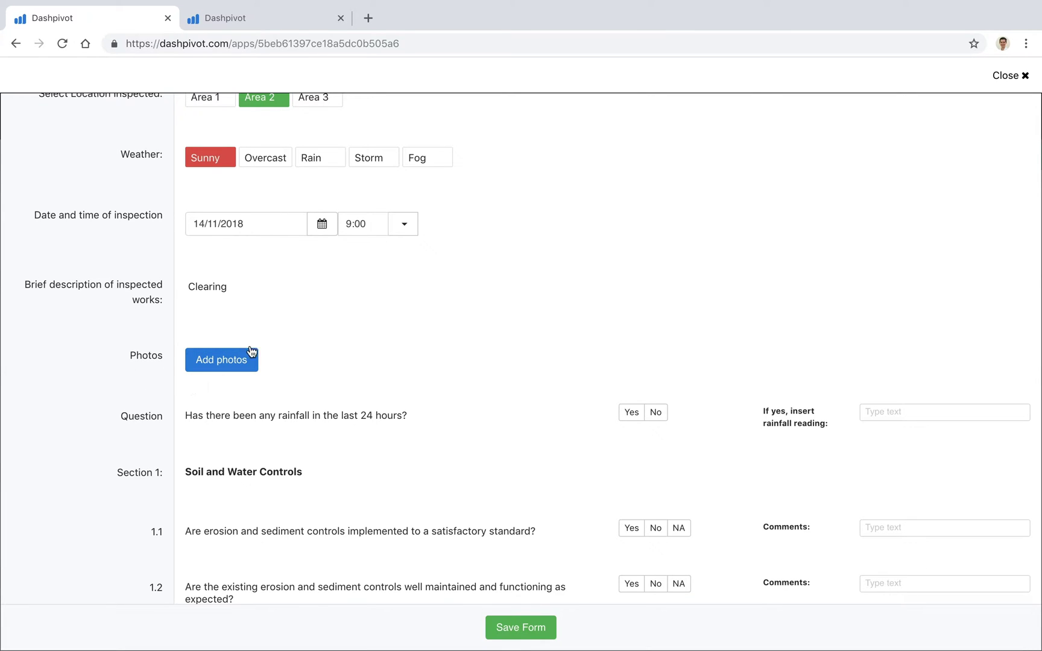
left_click(227, 366)
Answer Yes to rainfall, mark items 1.1–1.5 NA, Yes, No, Yes, Yes, then reach the form's end
scroll(223, 399, "down", 5)
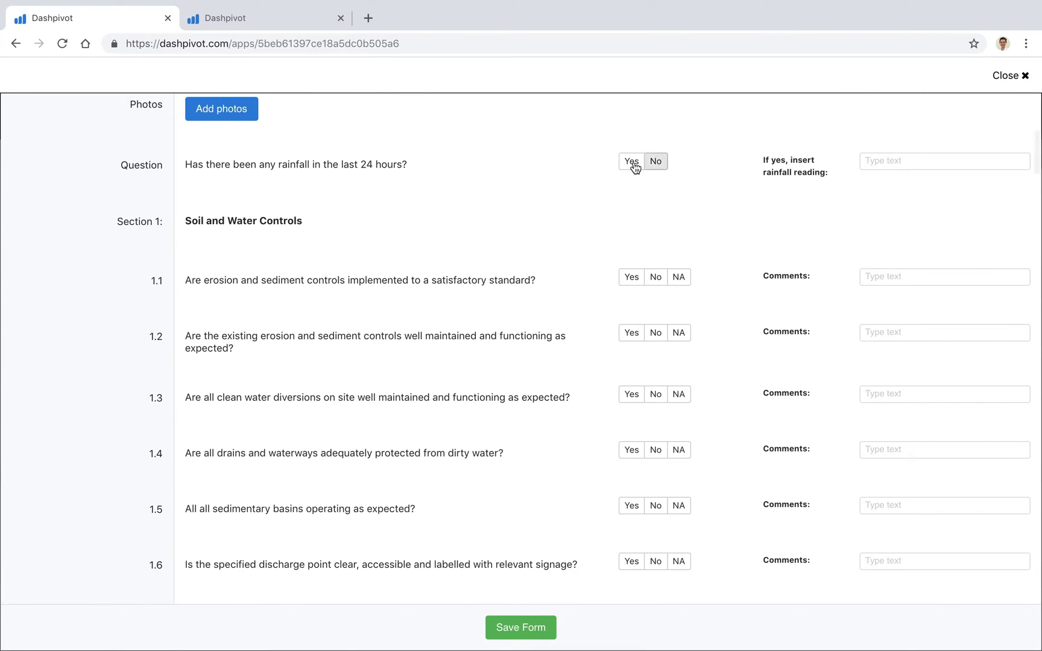
left_click(632, 162)
left_click(678, 276)
left_click(638, 337)
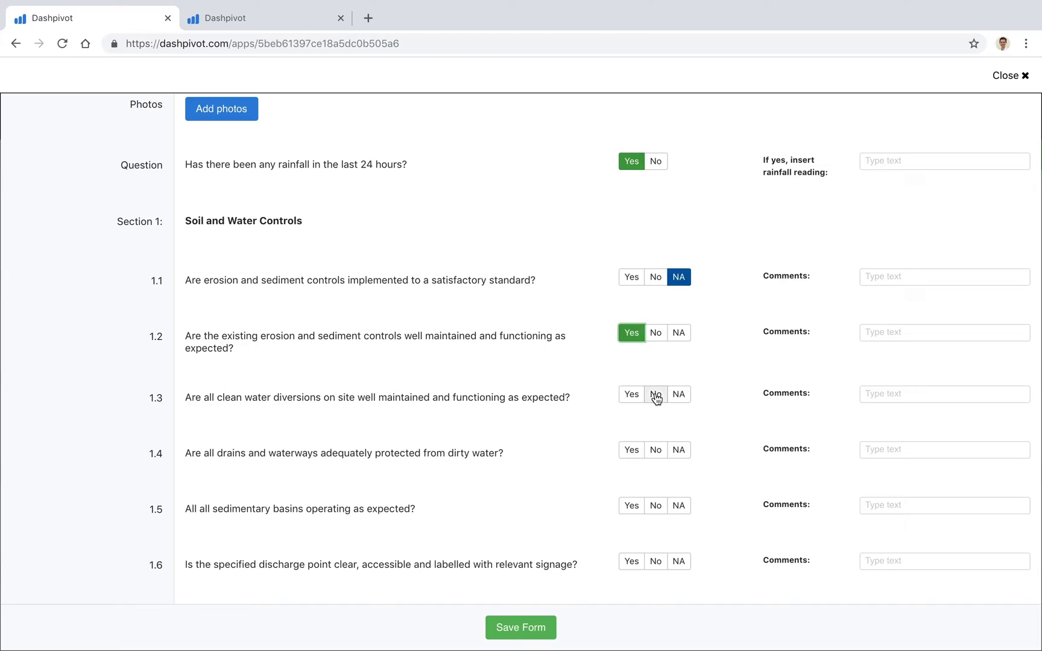
left_click(655, 395)
left_click(631, 450)
left_click(630, 505)
scroll(516, 475, "down", 16)
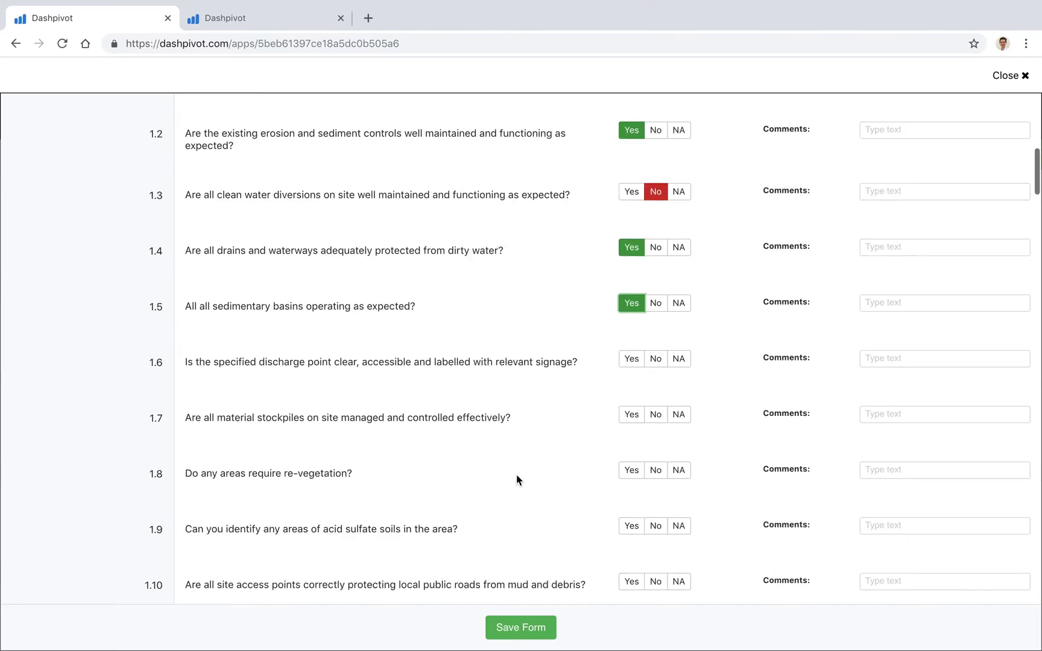
scroll(516, 474, "down", 20)
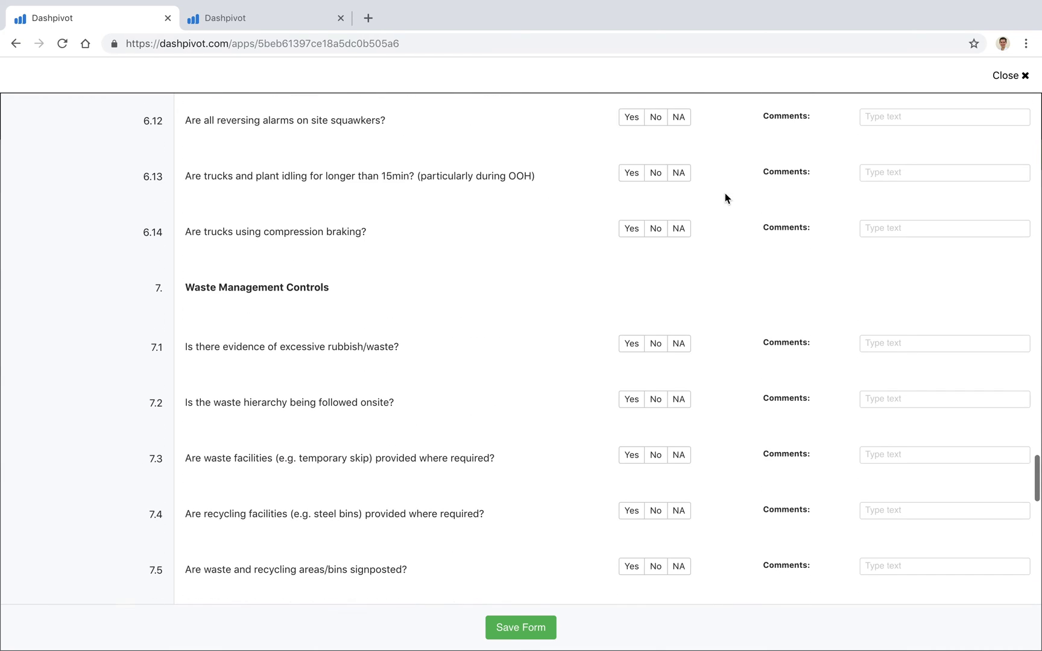
scroll(561, 477, "down", 15)
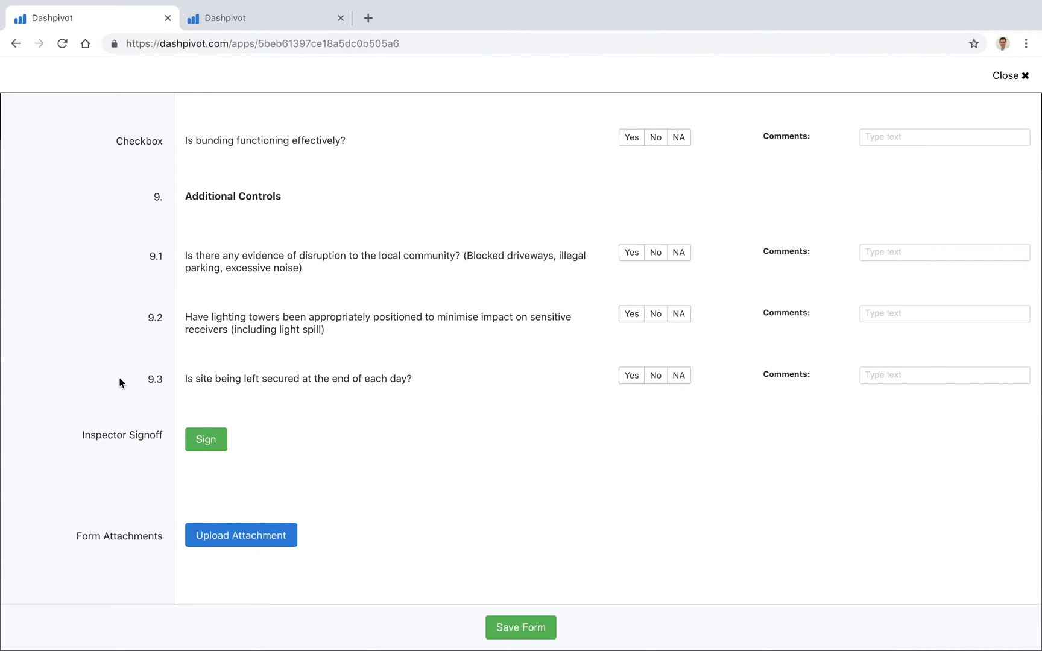
Save the checklist and return to the Camden Rd Upgrade checklist timeline
left_click(521, 628)
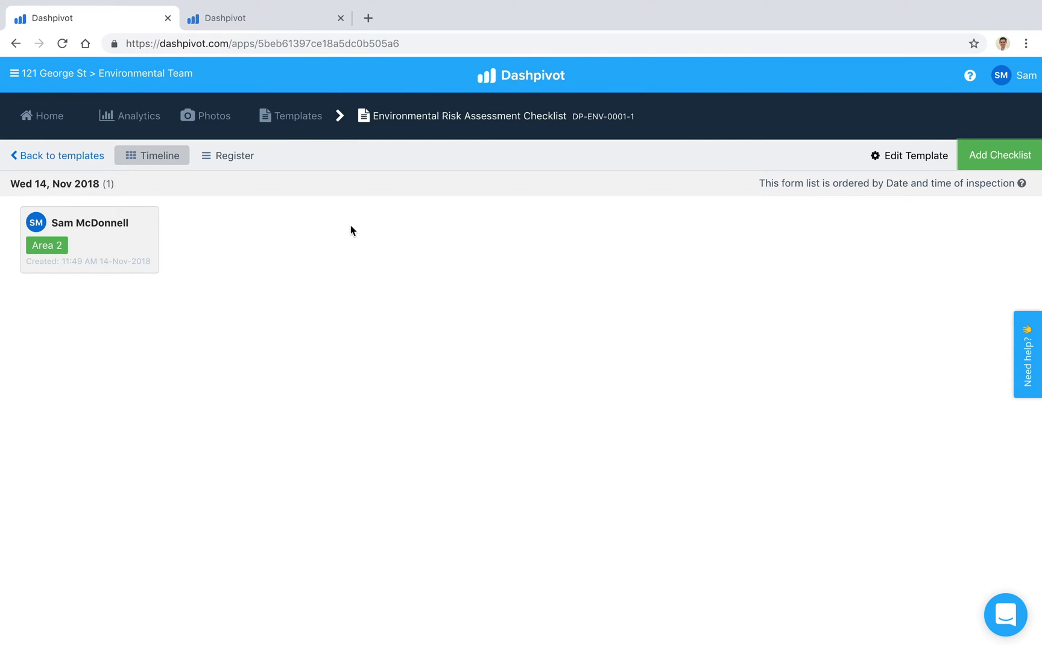
left_click(228, 18)
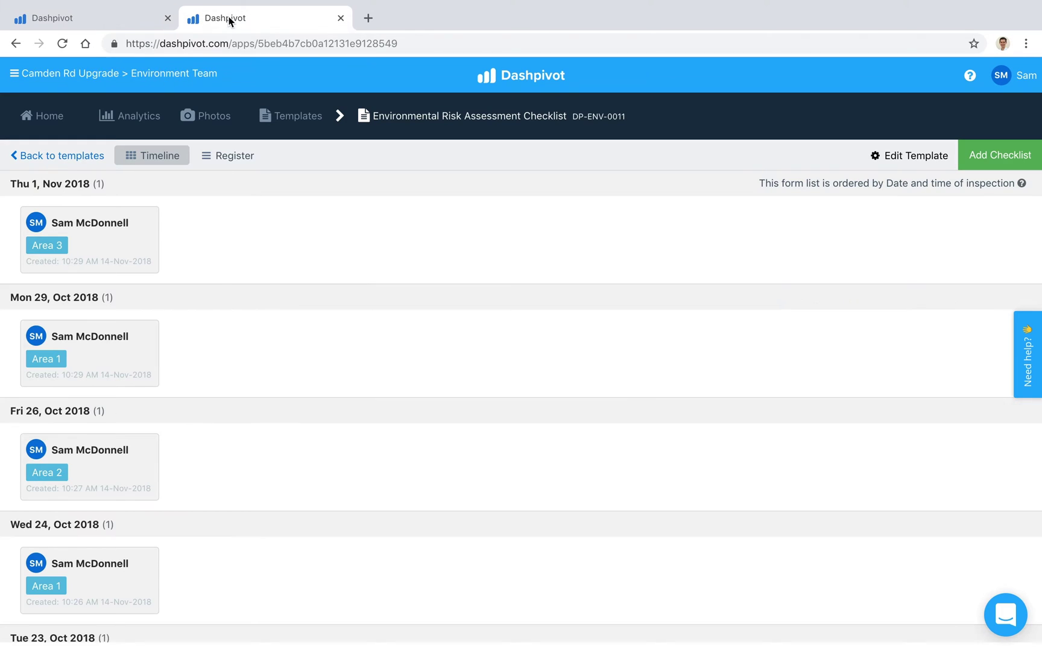
scroll(180, 286, "down", 3)
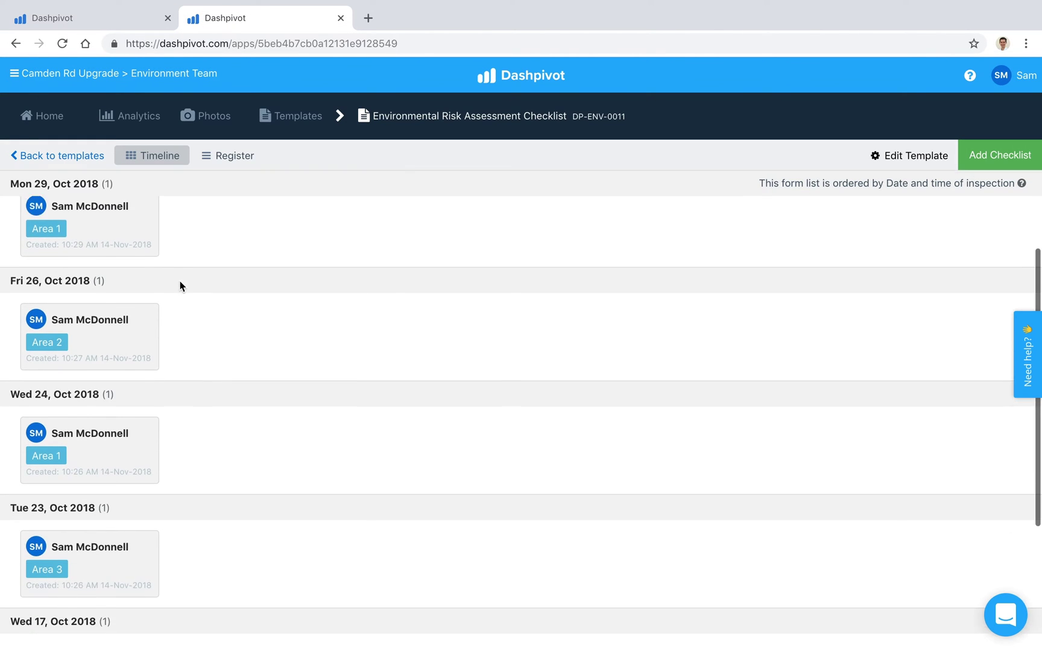
scroll(180, 286, "up", 3)
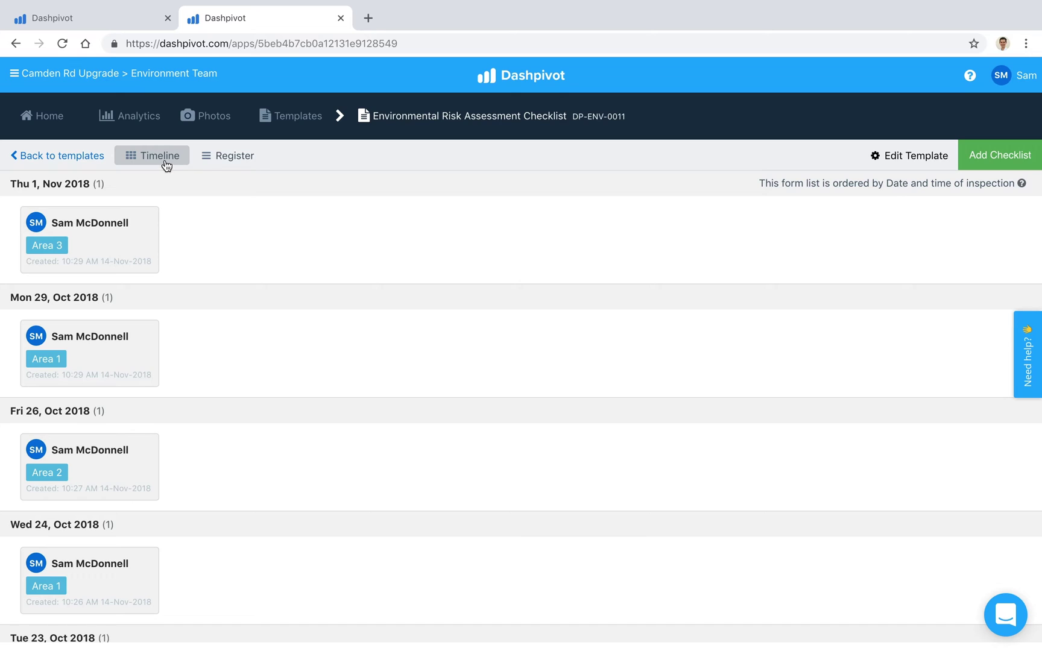
Switch to the Register table and browse its date, location, weather and works columns
left_click(232, 161)
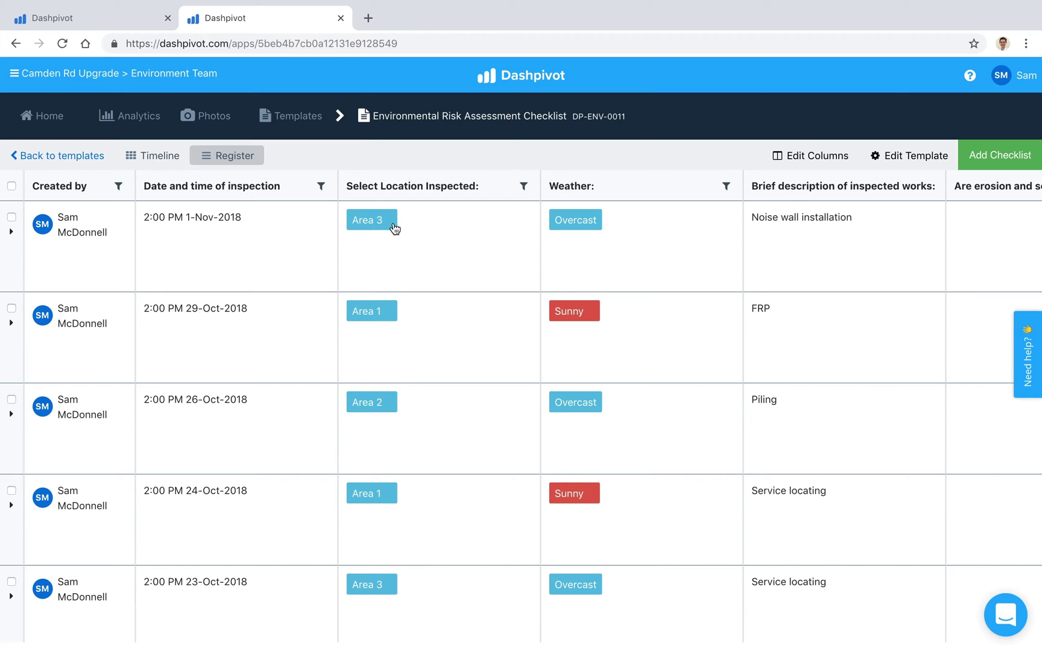
scroll(430, 319, "right", 5)
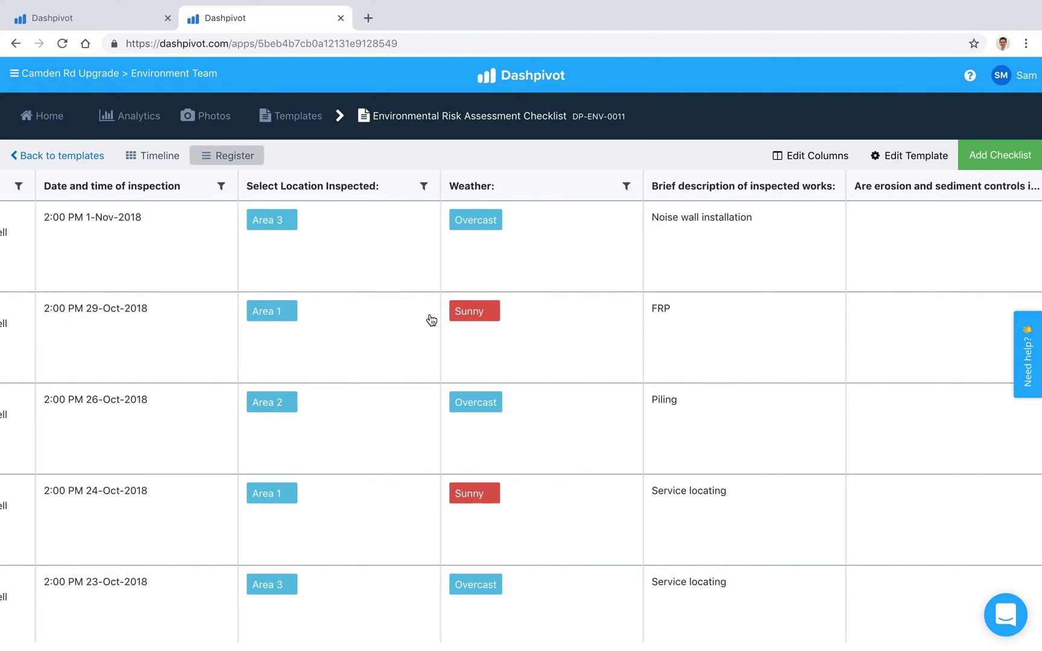
scroll(430, 318, "left", 4)
scroll(447, 321, "left", 2)
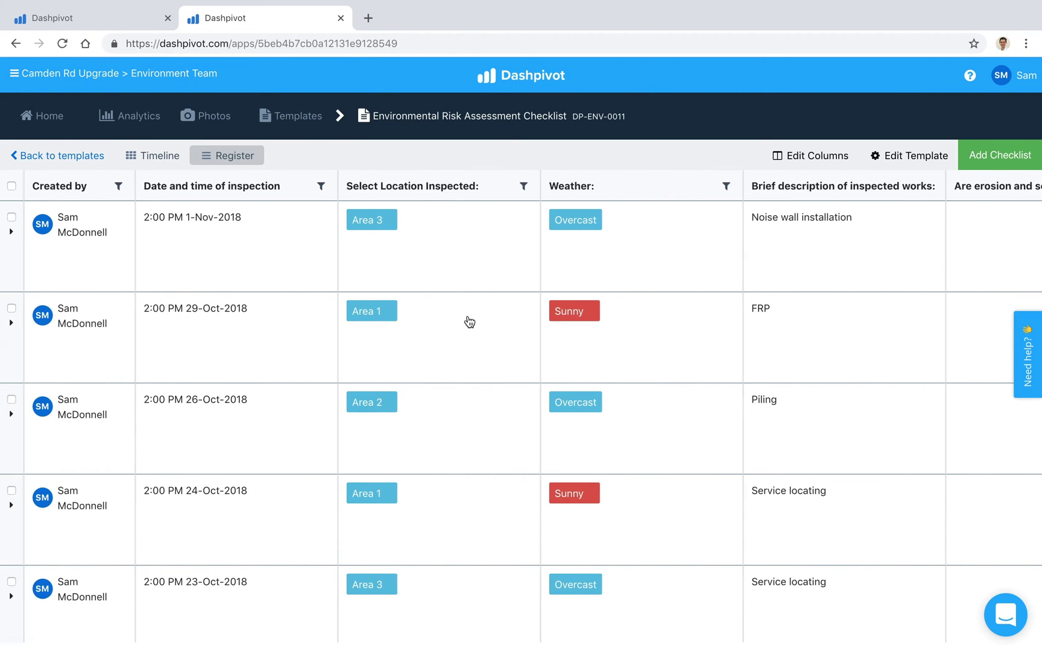
scroll(453, 339, "down", 1)
scroll(453, 339, "up", 2)
left_click(523, 186)
left_click(513, 220)
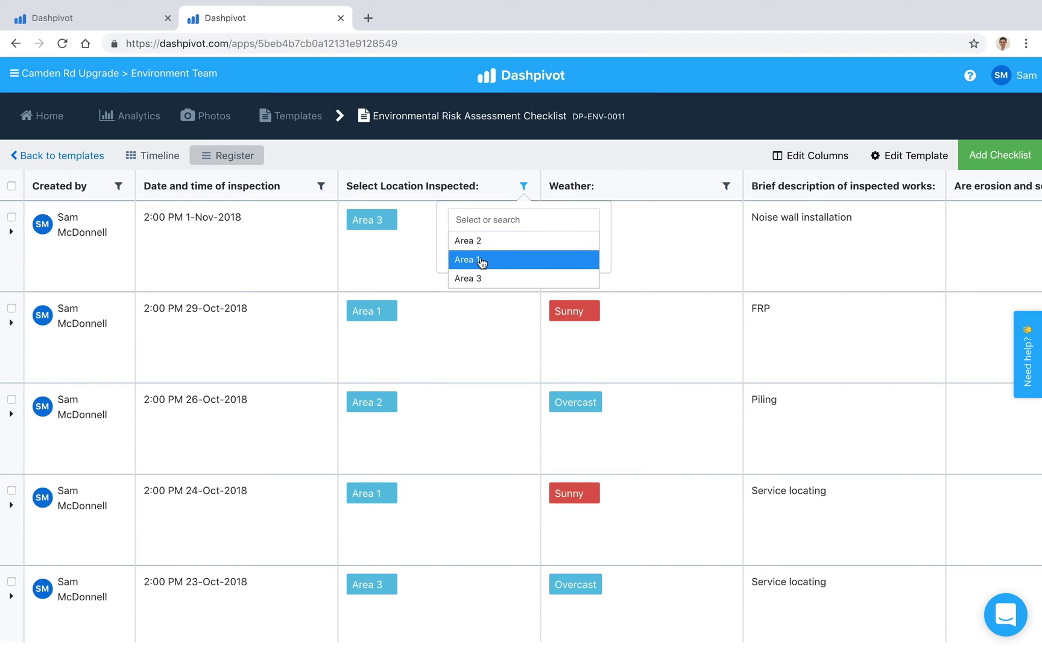
left_click(470, 259)
left_click(570, 264)
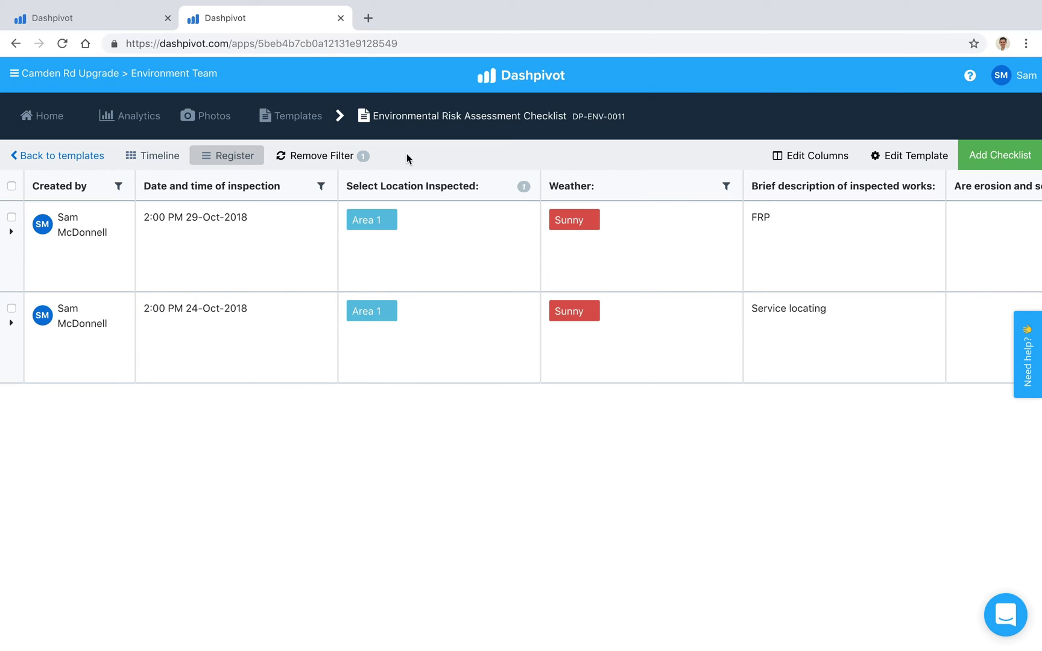
left_click(301, 163)
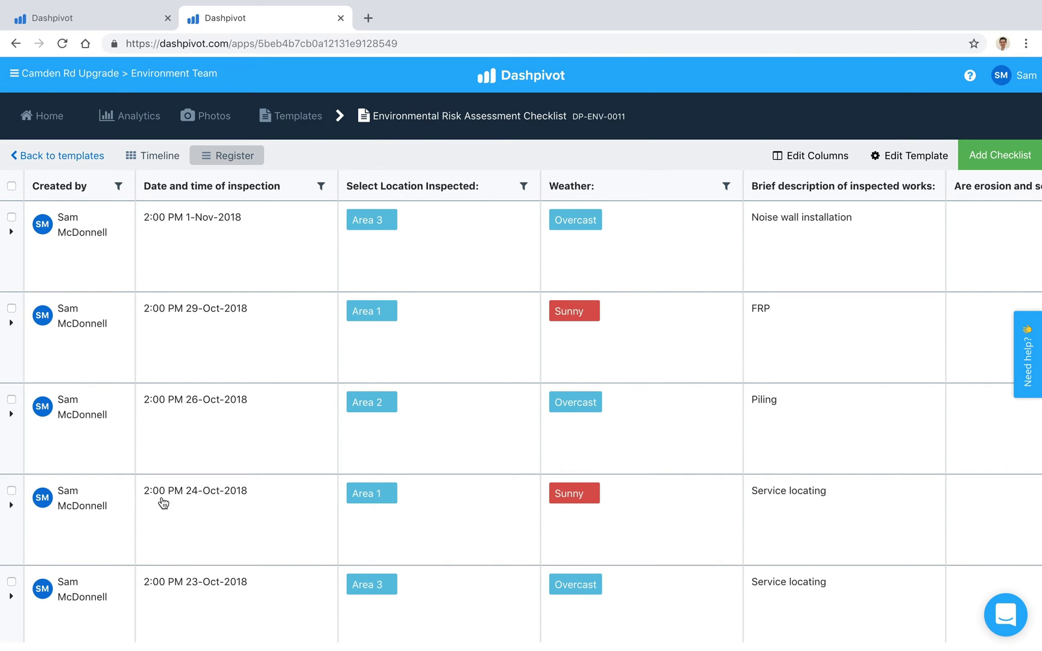
left_click(11, 217)
left_click(11, 308)
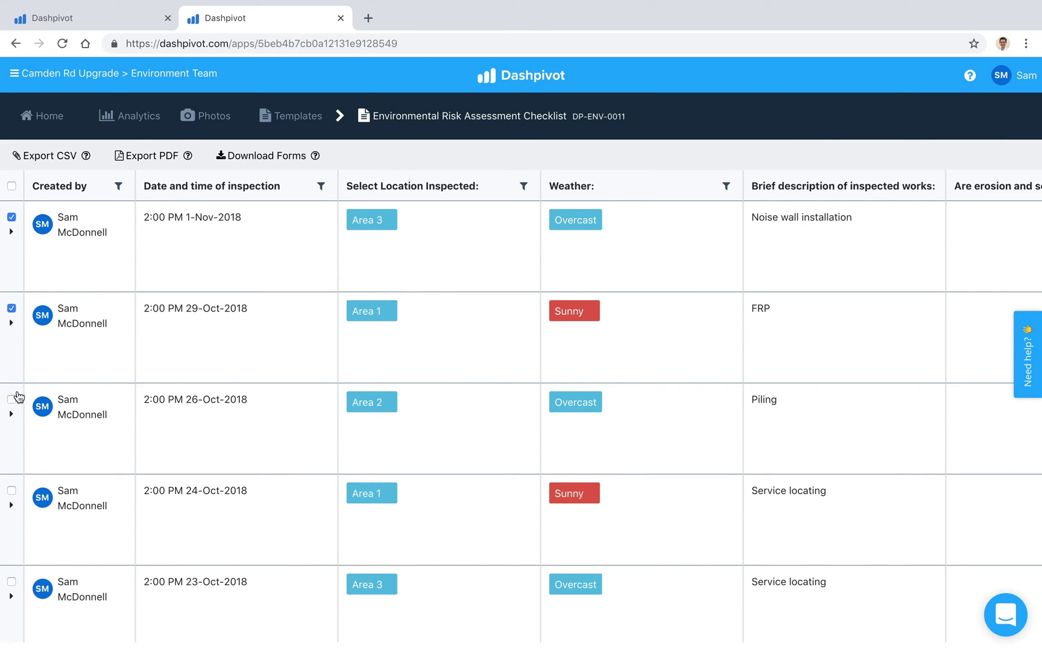
left_click(11, 400)
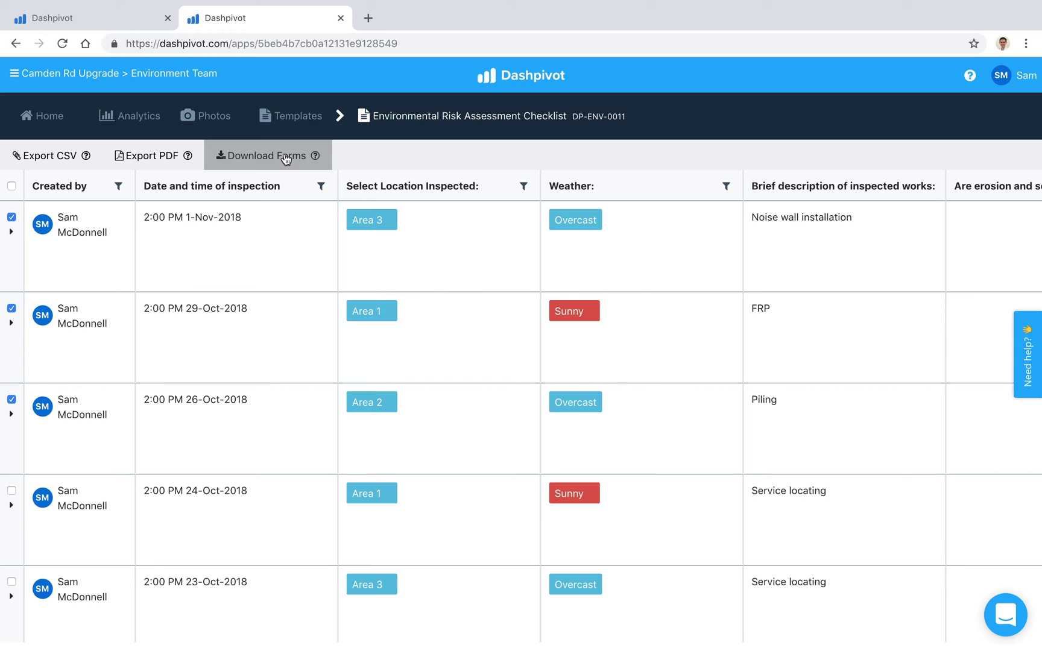
left_click(11, 186)
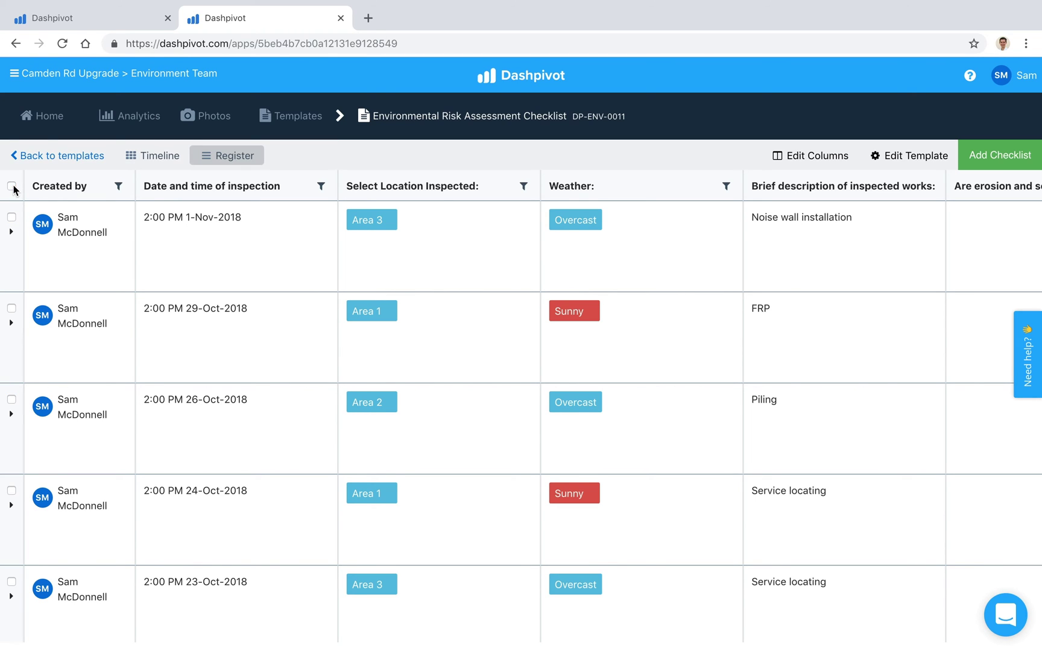
left_click(179, 249)
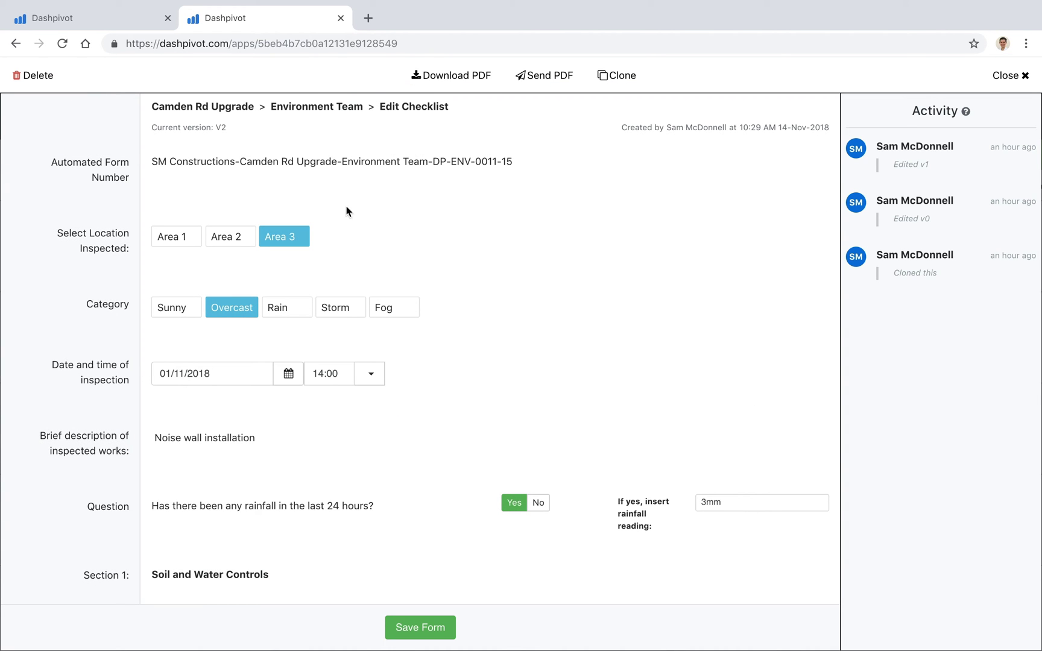
left_click(552, 84)
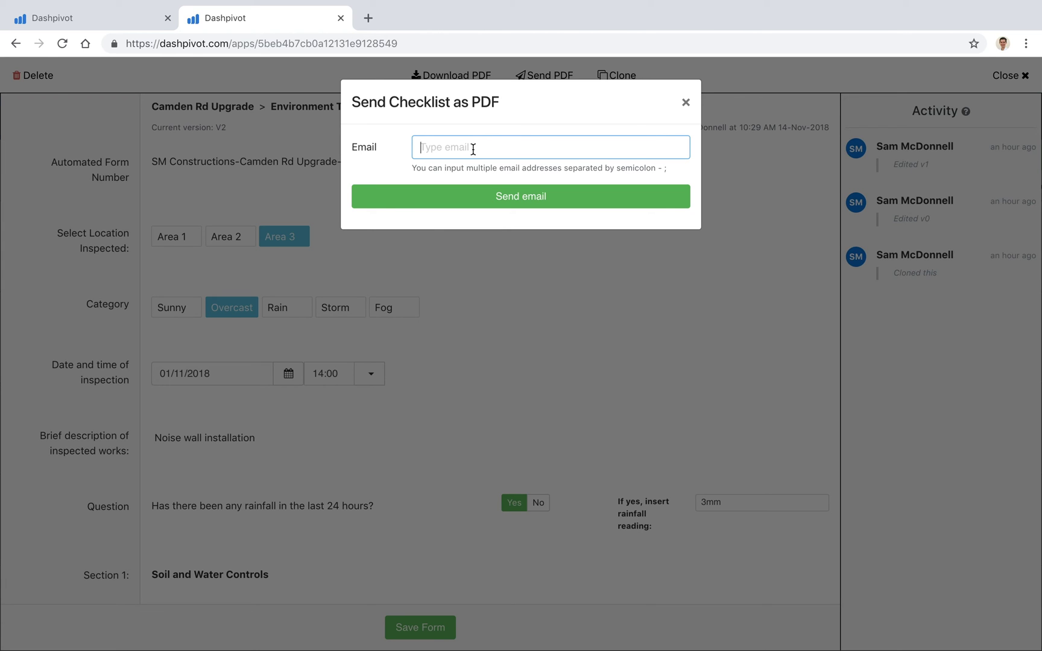
left_click(686, 102)
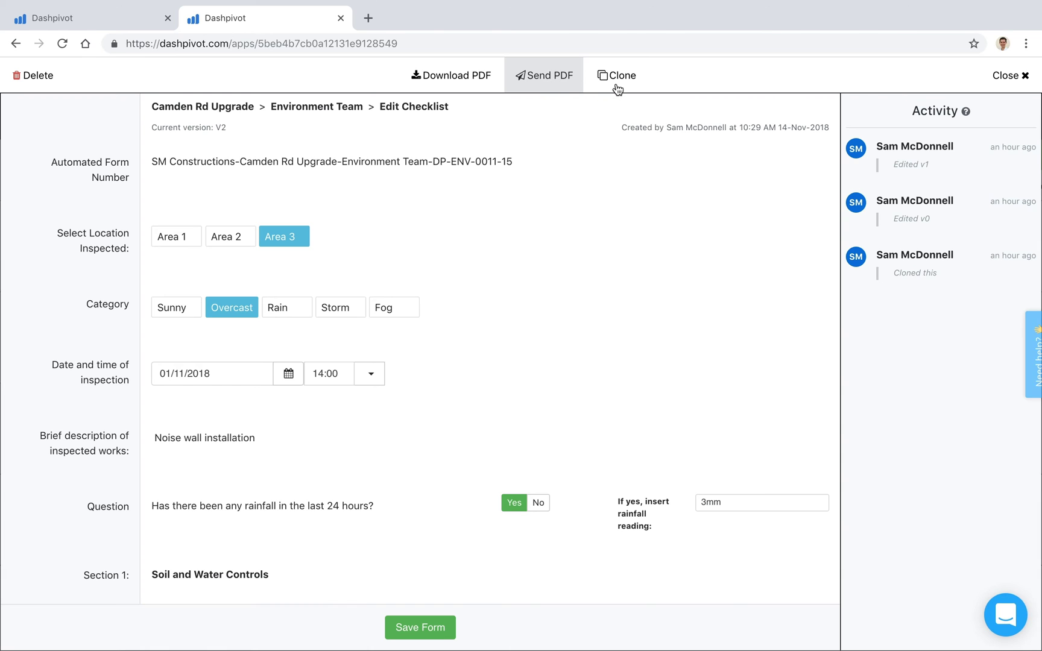
left_click(1003, 78)
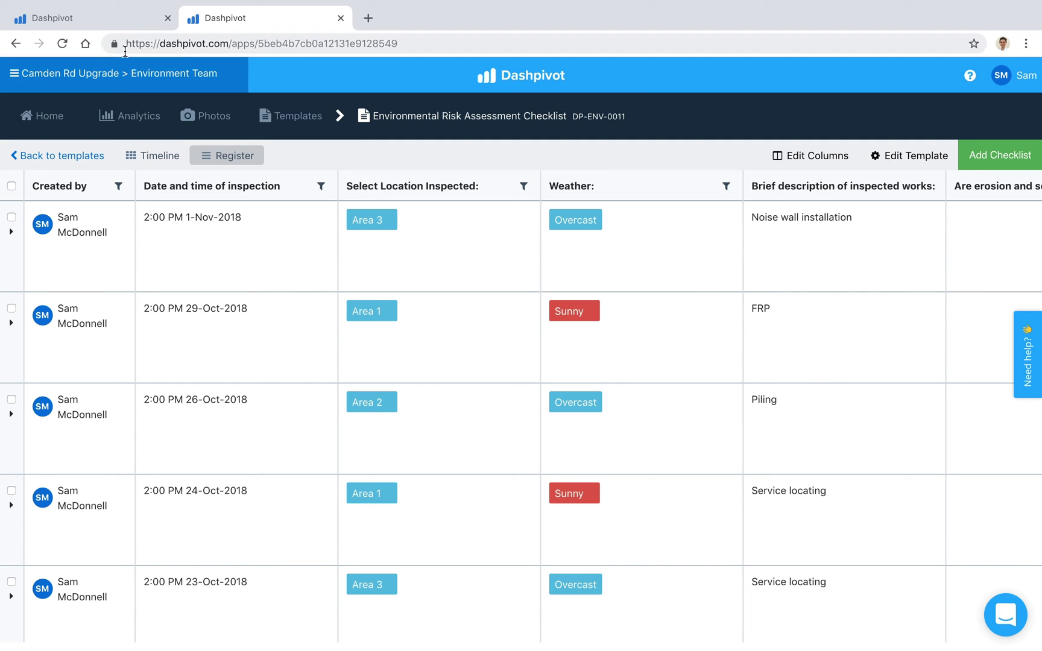
On the 121 George St project's Templates page, start adding a new template
left_click(125, 21)
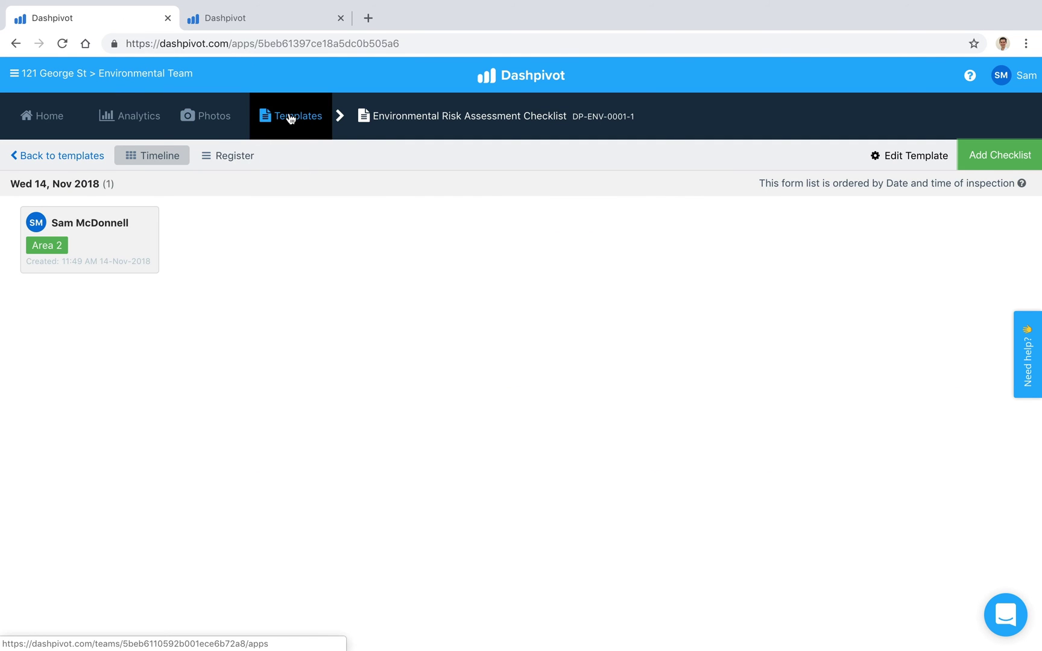
left_click(271, 117)
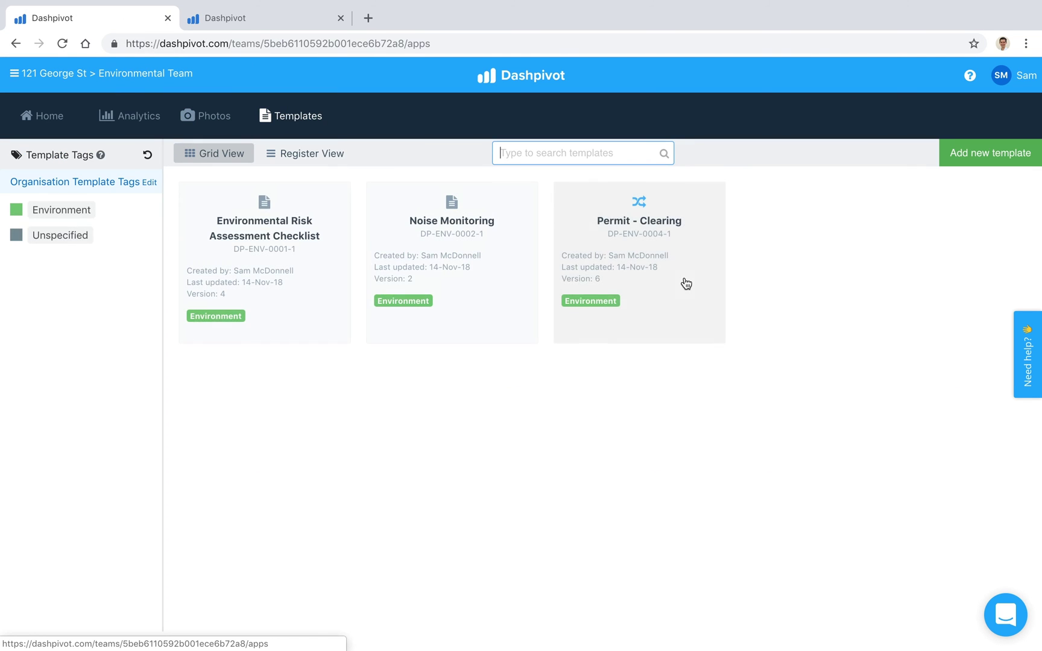
left_click(989, 158)
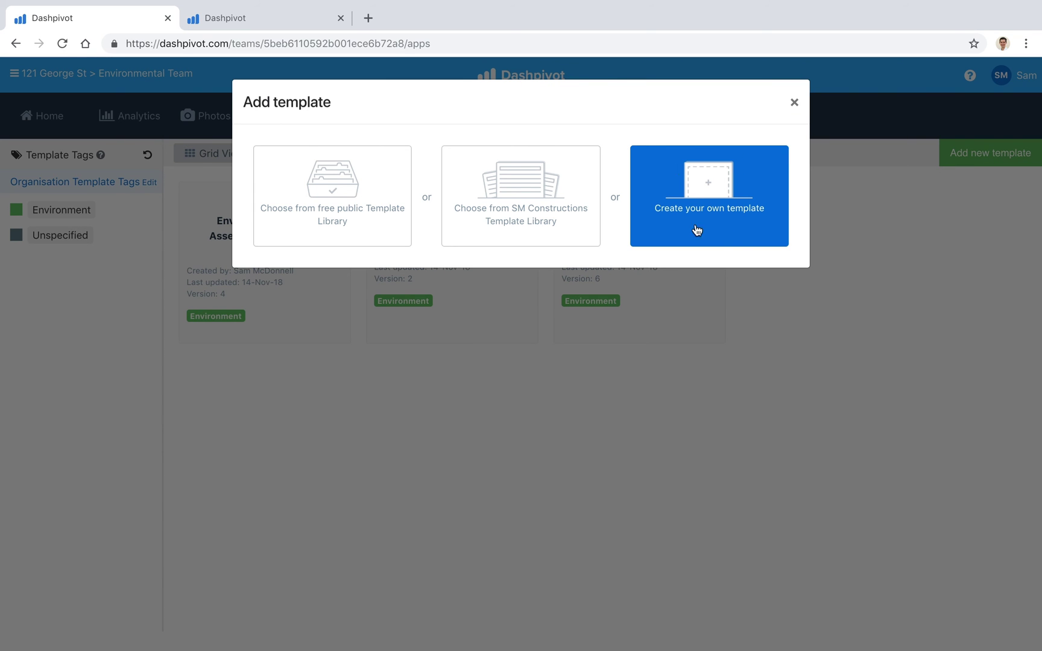